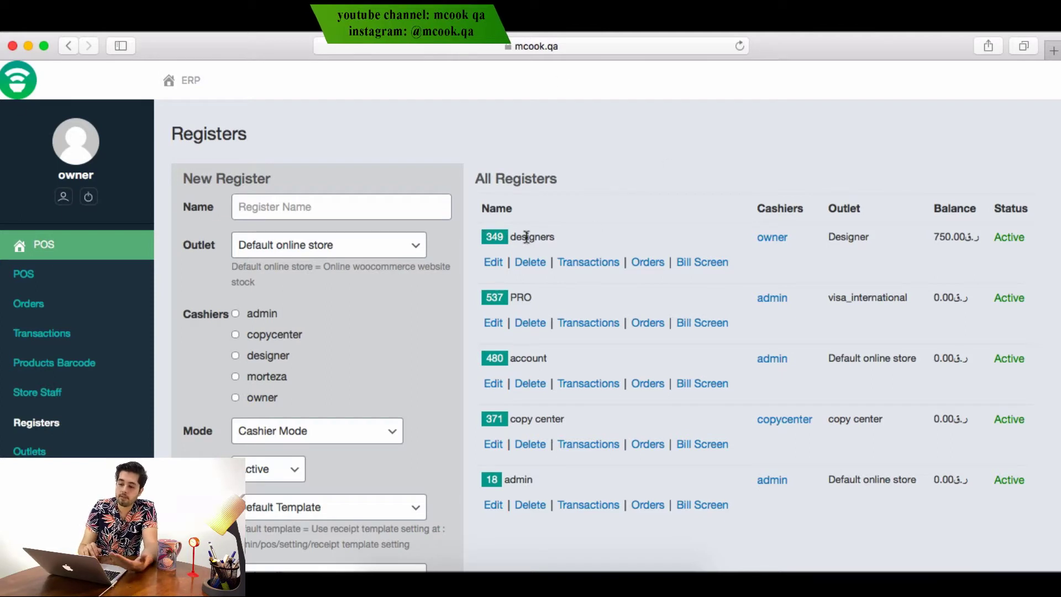
Enter 'Cafe' as the new register's name.
scroll(626, 262, "down", 3)
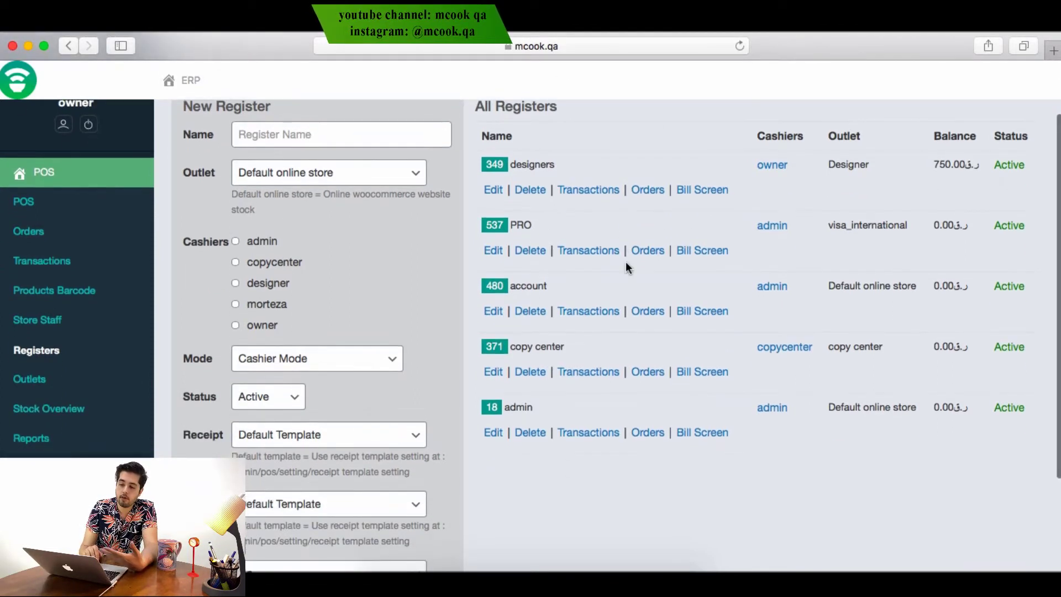
scroll(625, 262, "down", 2)
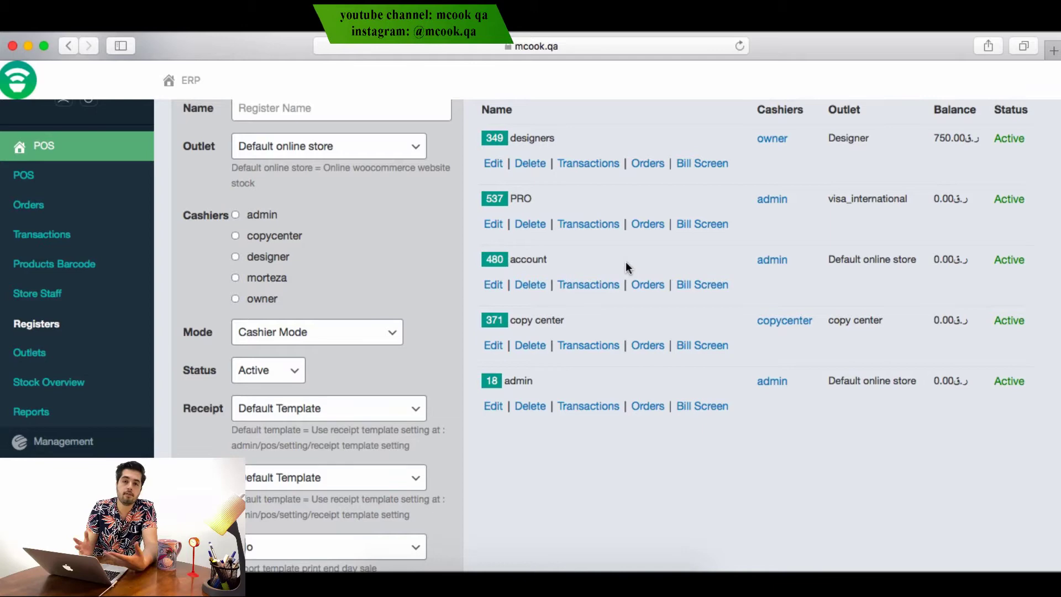
scroll(626, 260, "up", 5)
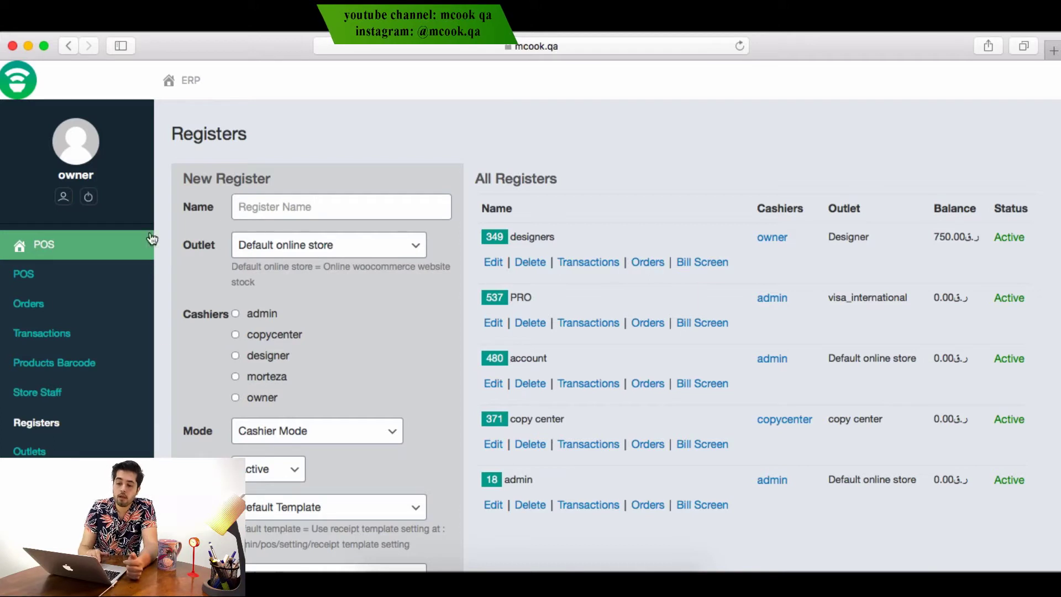
left_click(250, 210)
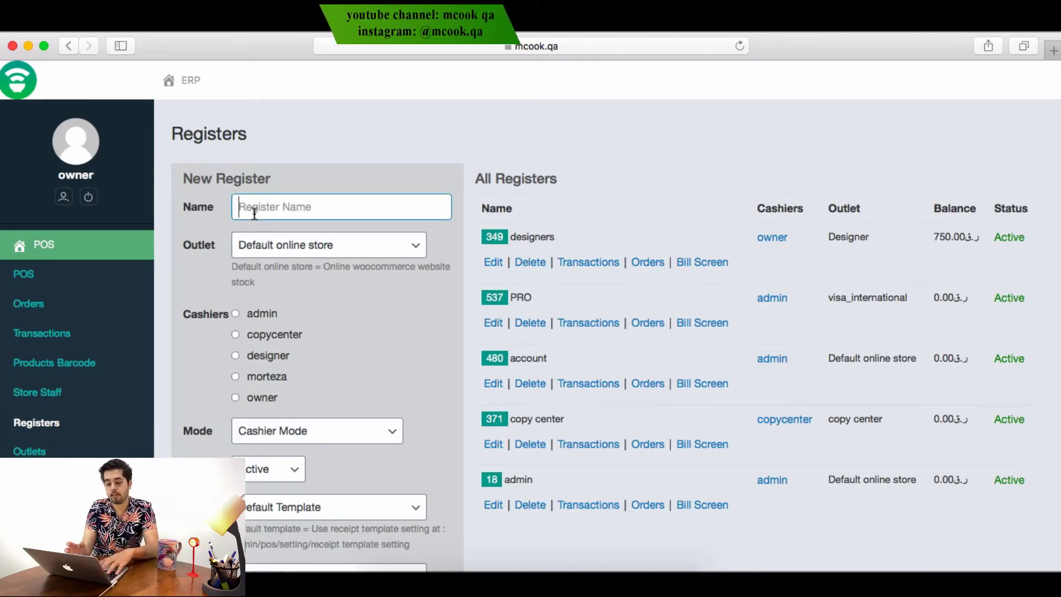
type("Cafe")
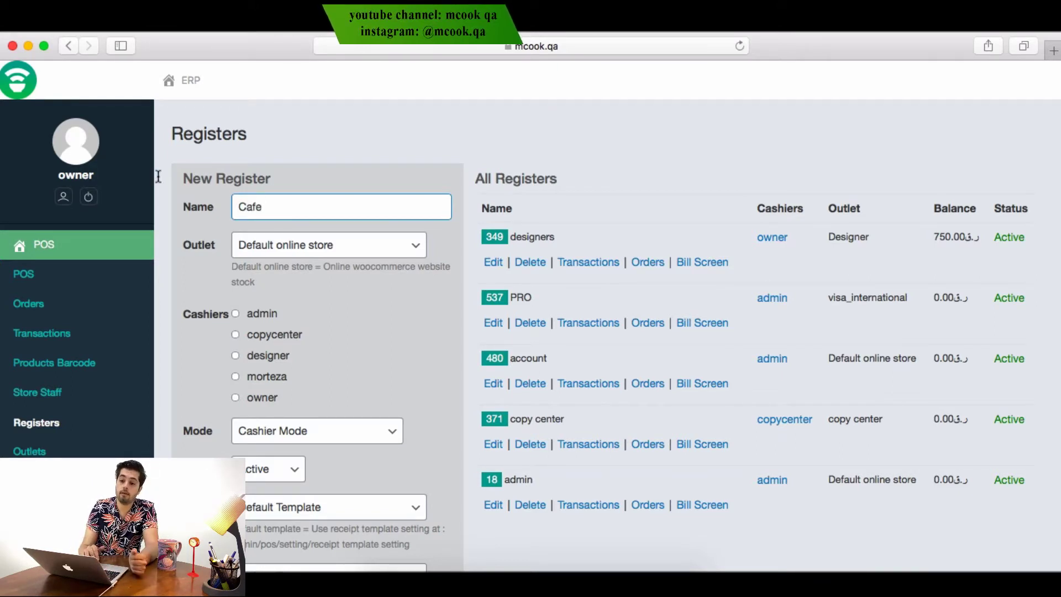
Review the outlet options, leaving Default online store selected.
left_click(412, 245)
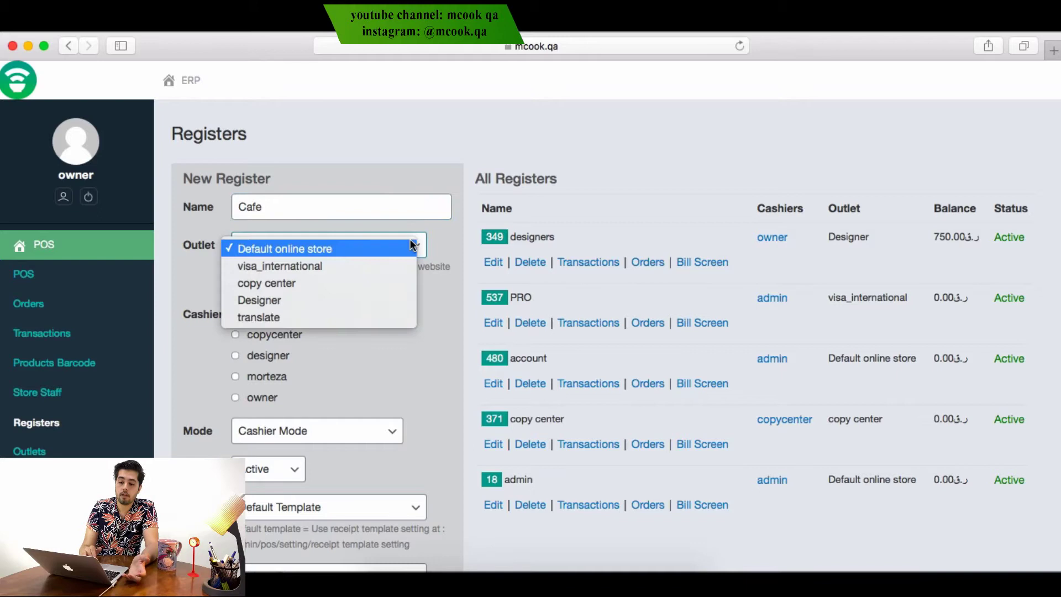
left_click(376, 361)
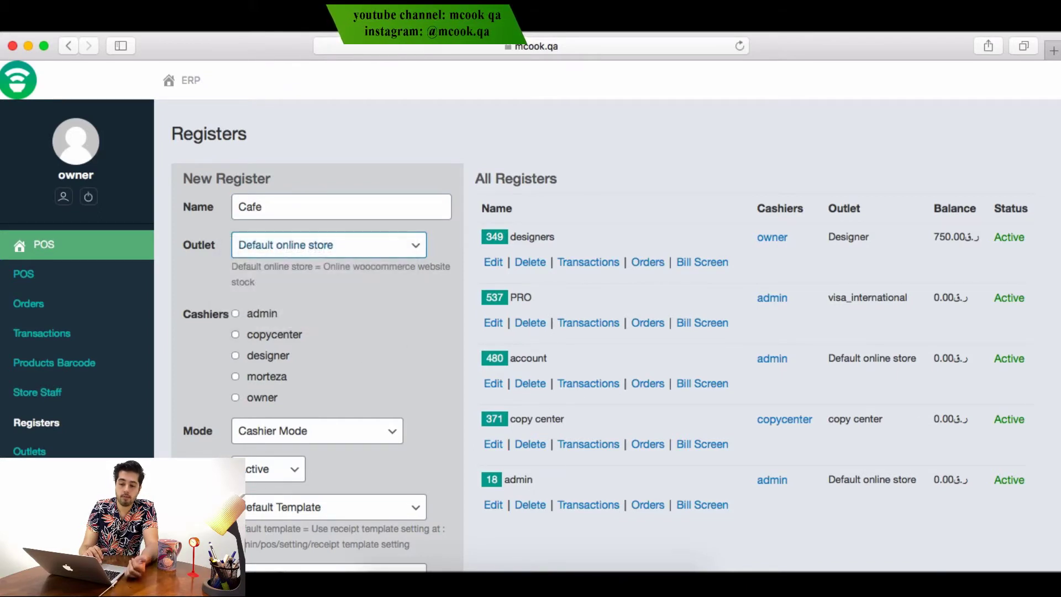
left_click(276, 244)
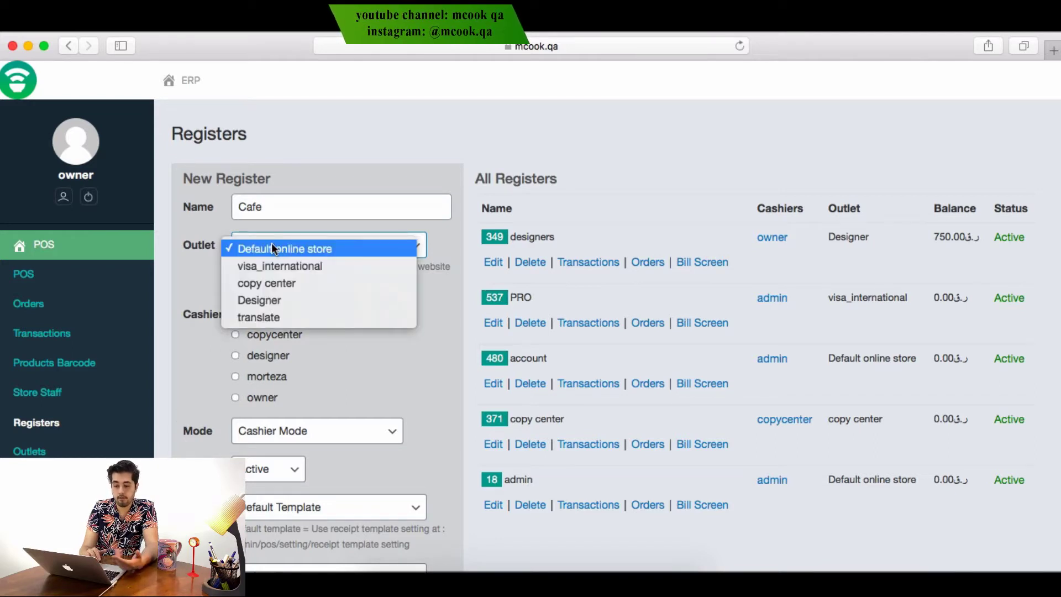
On the Outlets page, create and save a new outlet named 'Cafe'.
left_click(34, 452)
left_click(32, 452)
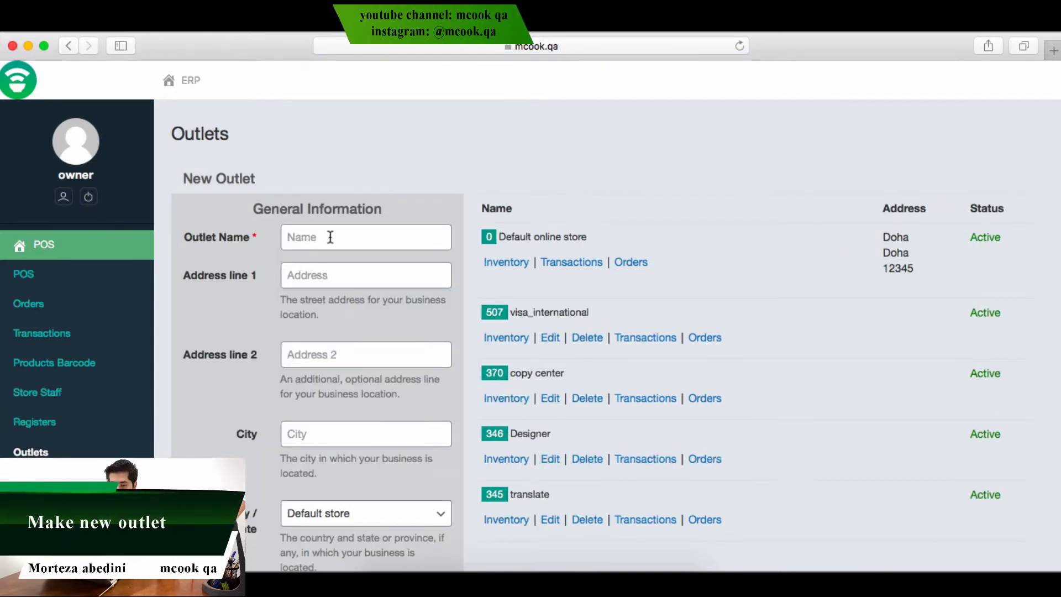
left_click(330, 237)
type("C")
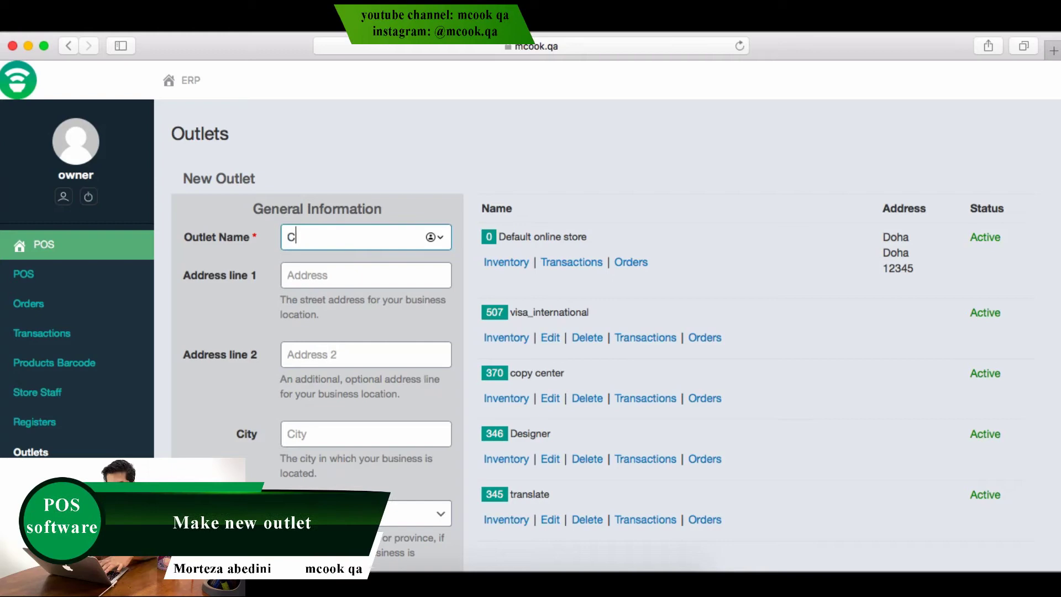
type("afe")
scroll(259, 305, "down", 5)
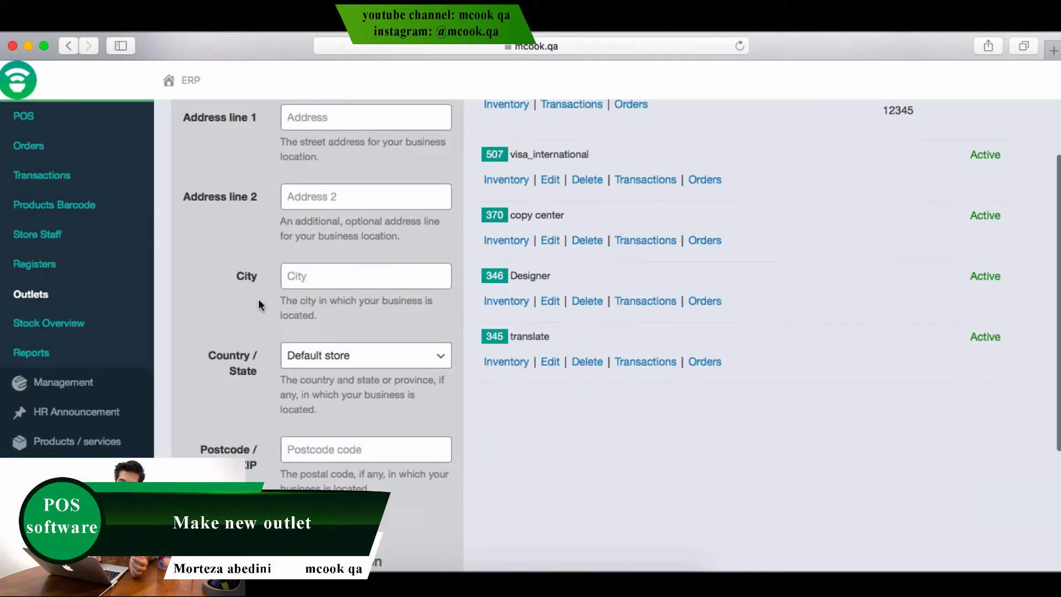
scroll(314, 435, "down", 6)
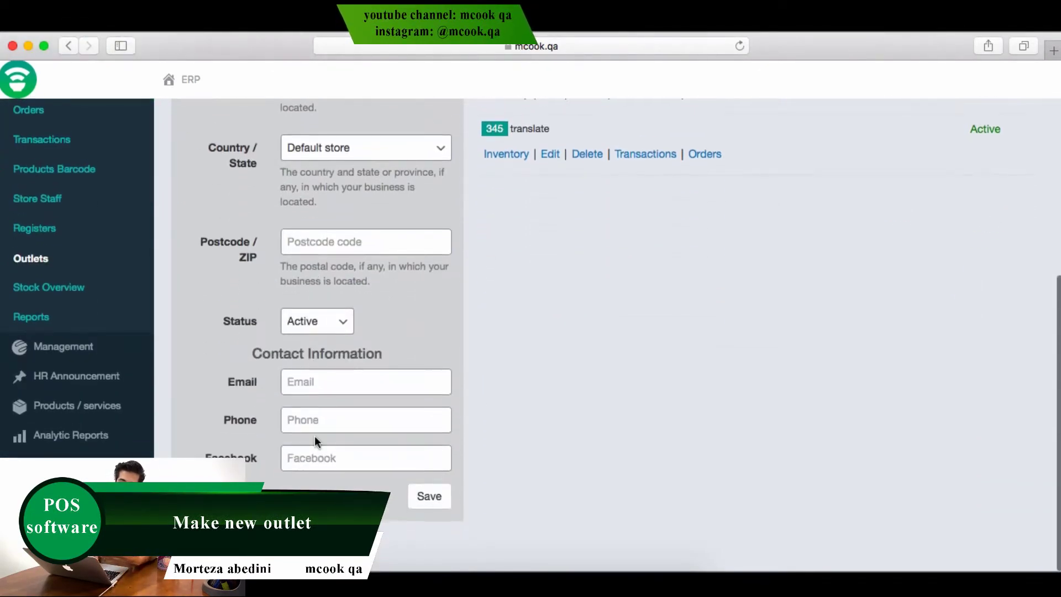
scroll(314, 435, "up", 7)
scroll(315, 433, "down", 7)
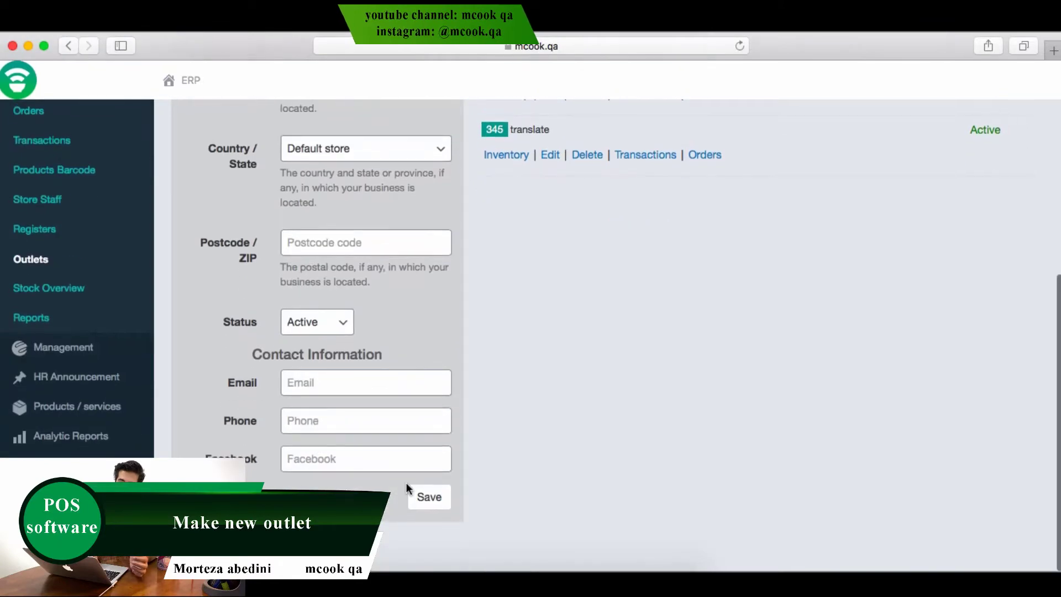
left_click(422, 505)
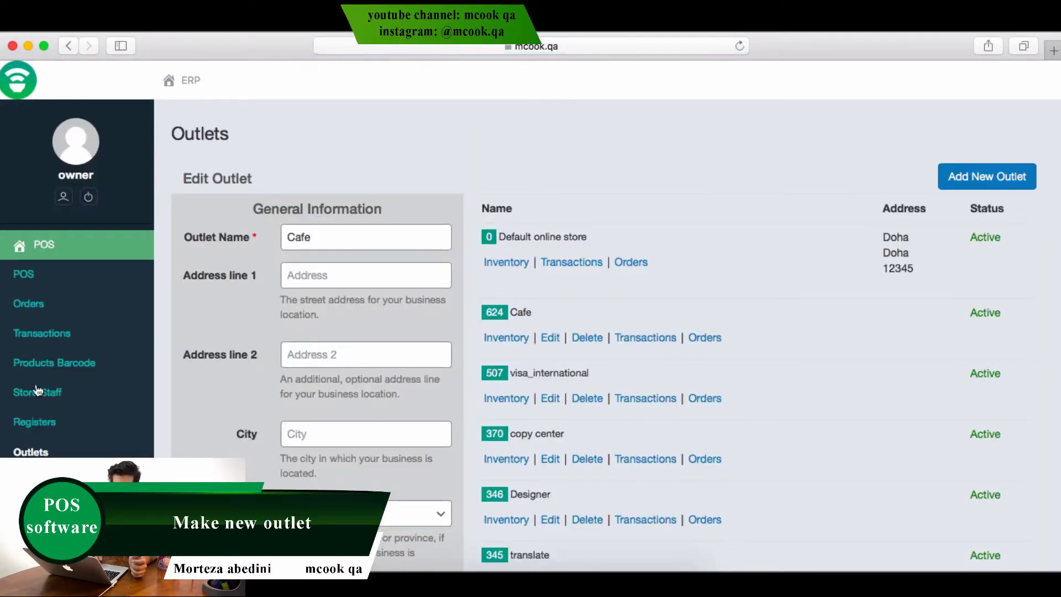
Fill in register 'Cafe' with outlet Cafe and the fourth listed cashier ticked.
left_click(34, 433)
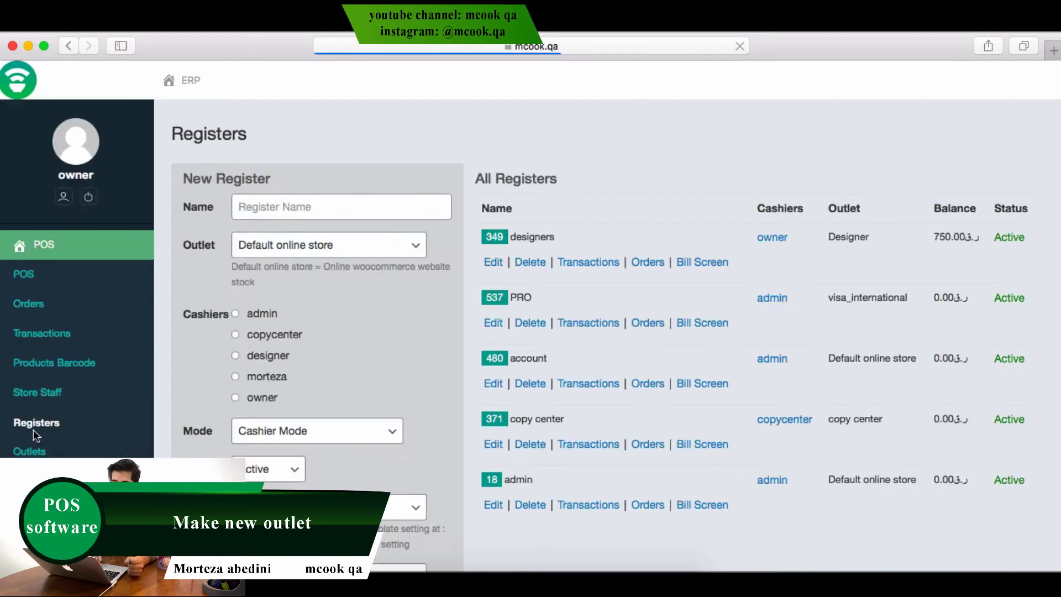
left_click(295, 200)
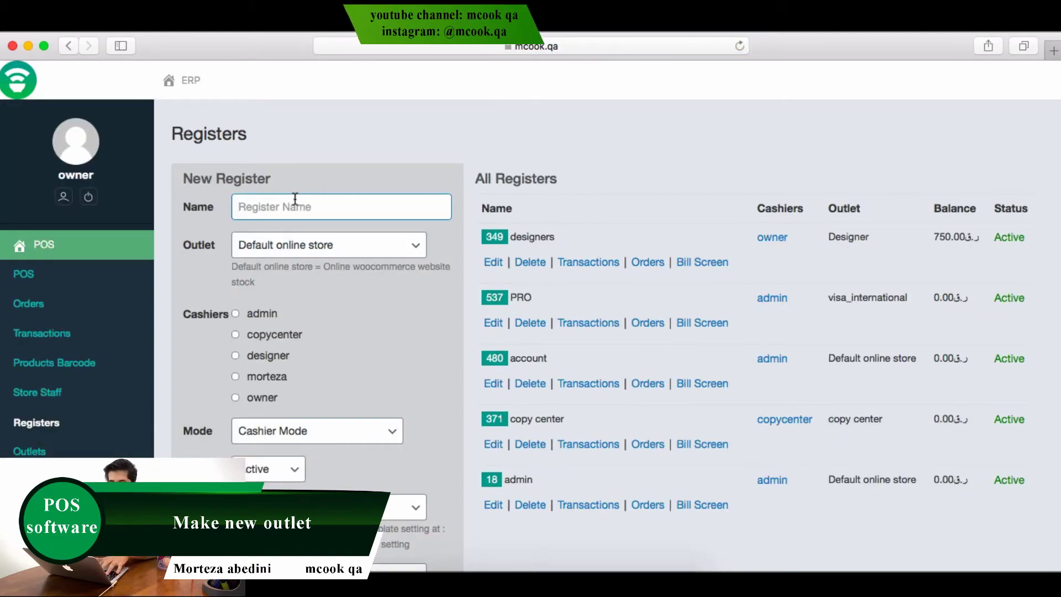
type("Cafe")
left_click(307, 242)
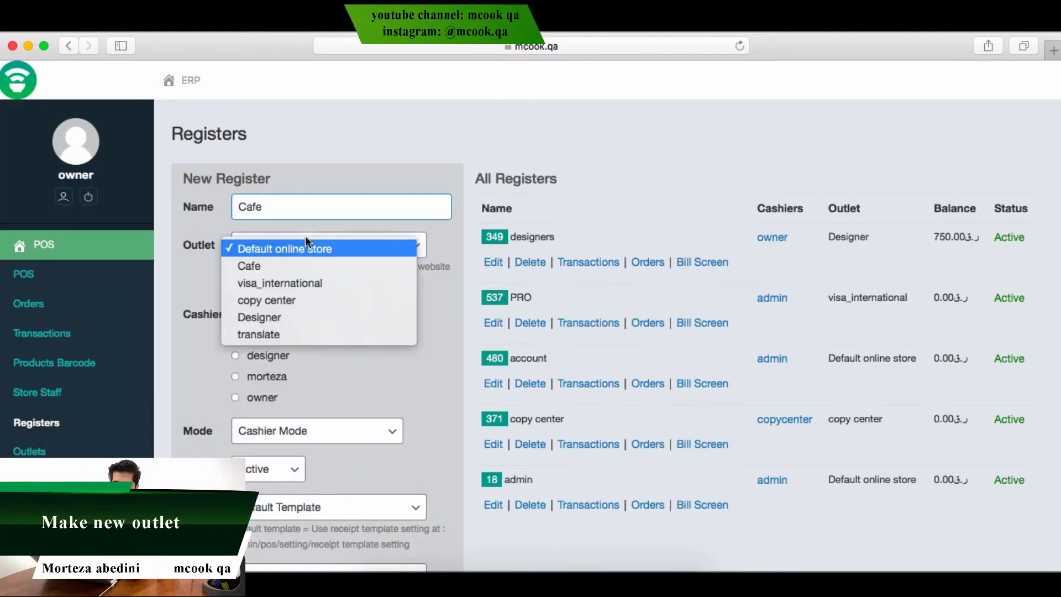
left_click(270, 266)
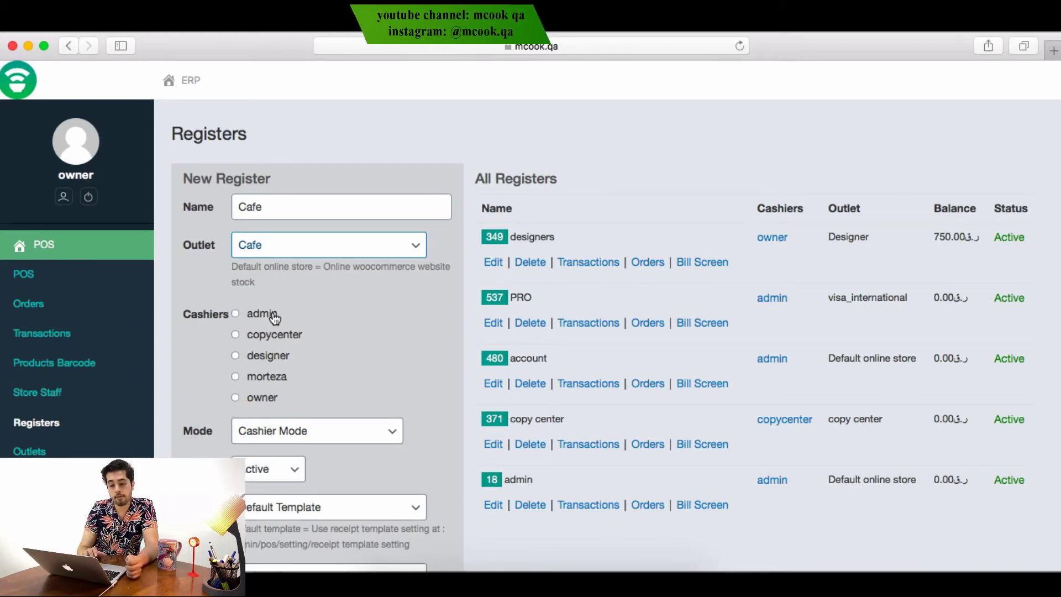
left_click(243, 377)
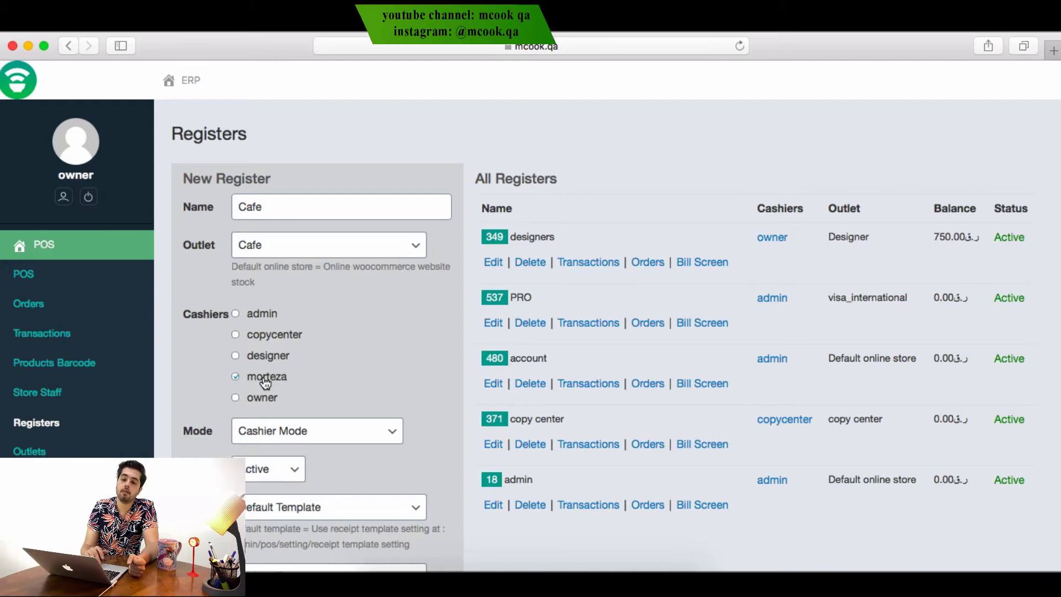
scroll(265, 381, "down", 3)
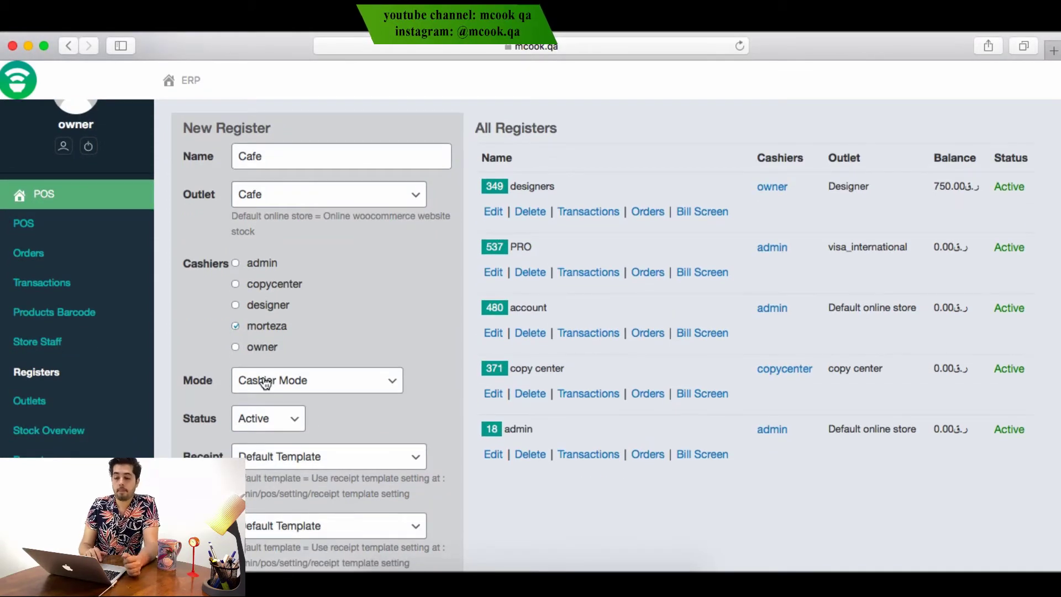
left_click(287, 386)
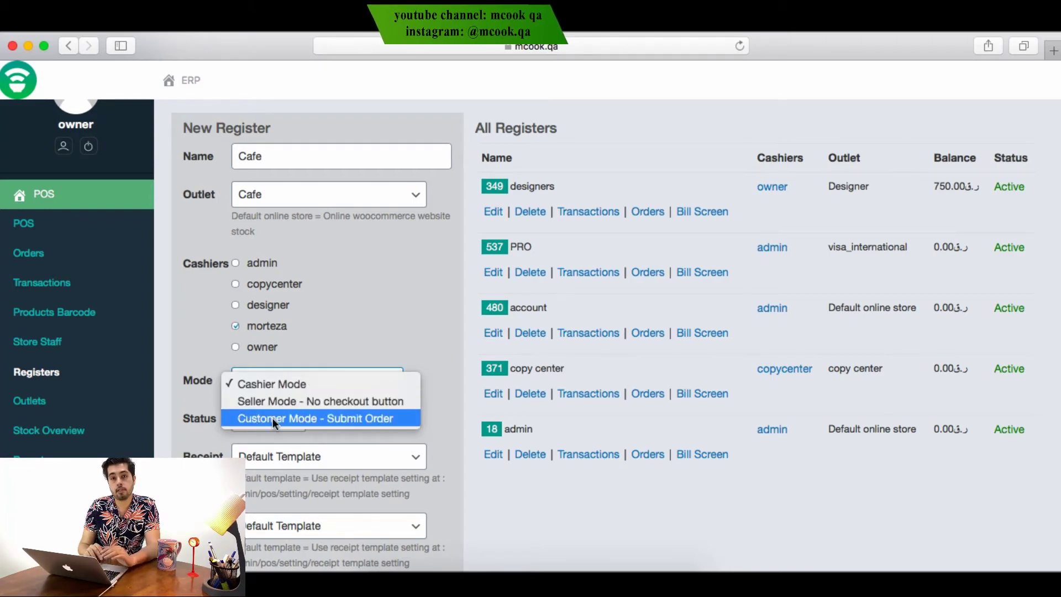
left_click(269, 390)
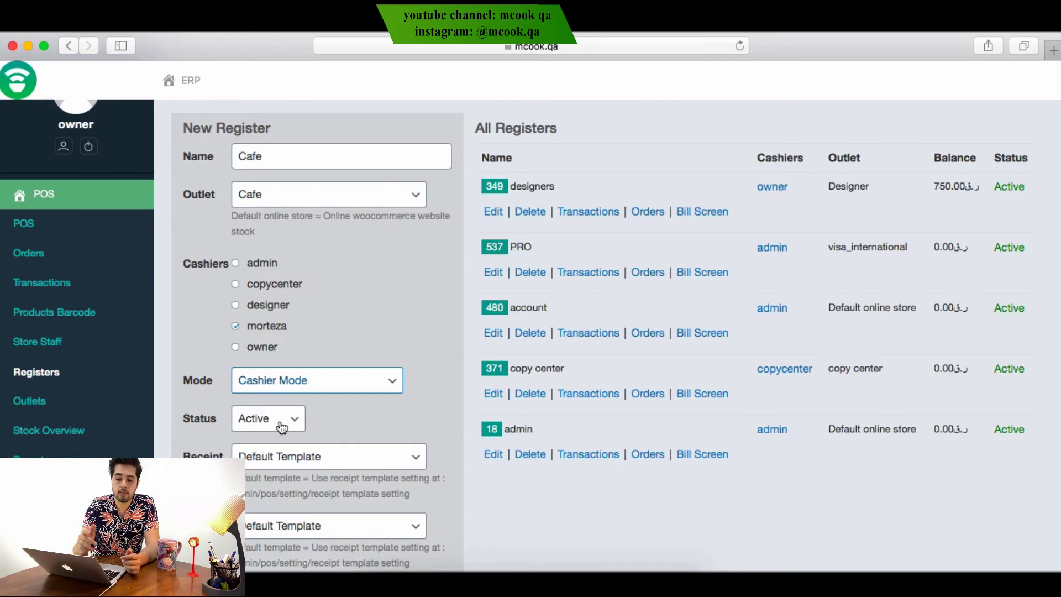
left_click(282, 426)
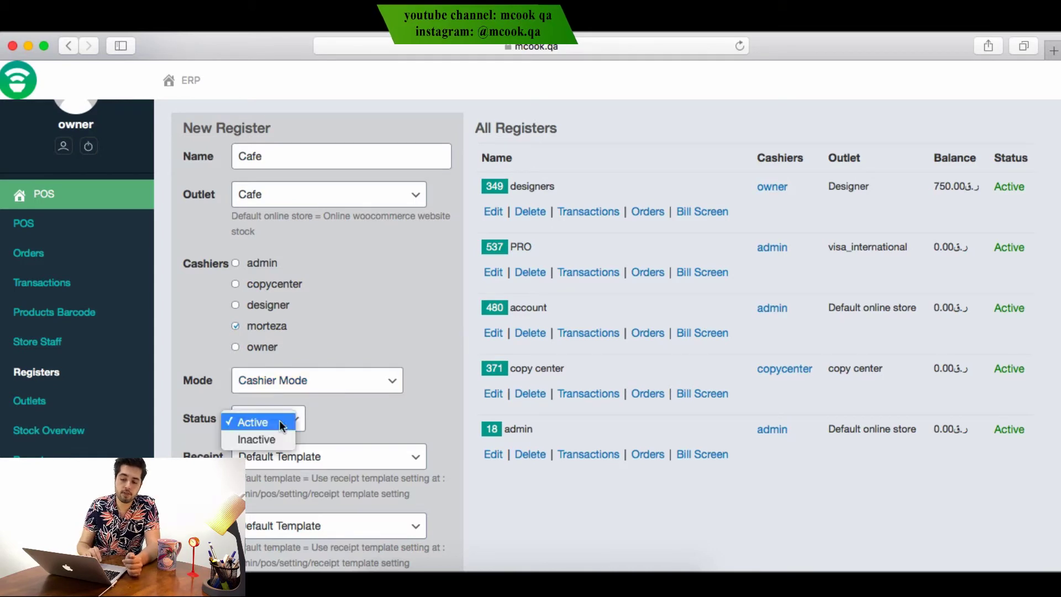
left_click(366, 420)
scroll(368, 427, "down", 3)
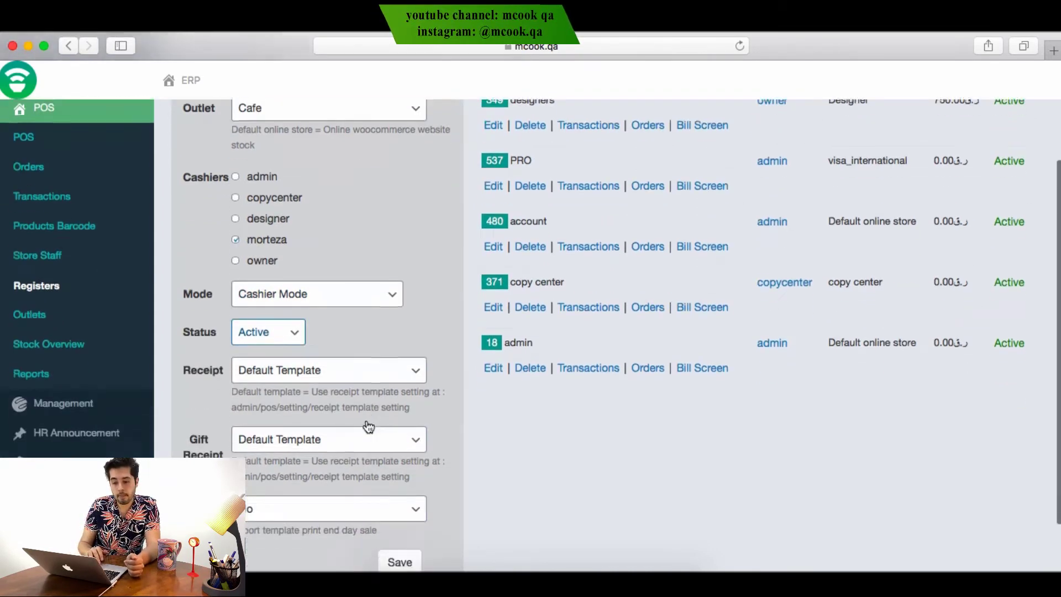
left_click(272, 374)
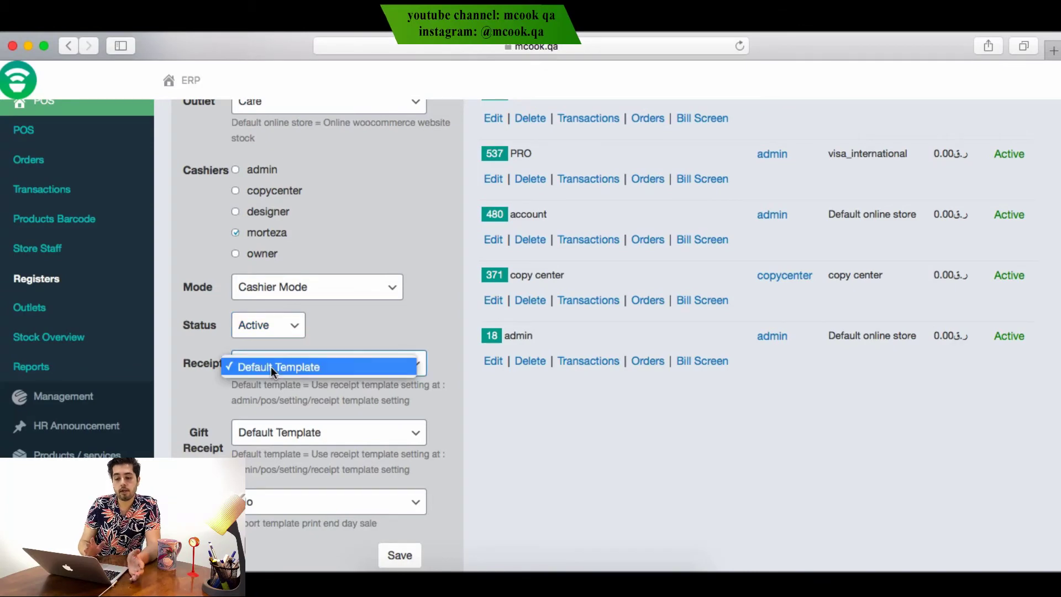
left_click(355, 345)
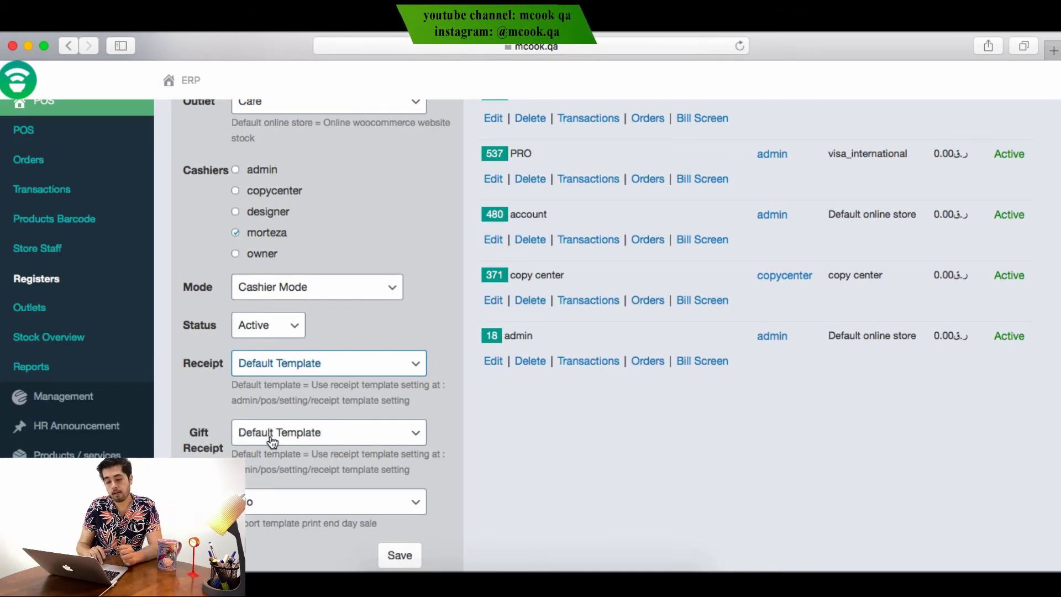
scroll(272, 441, "down", 2)
left_click(249, 447)
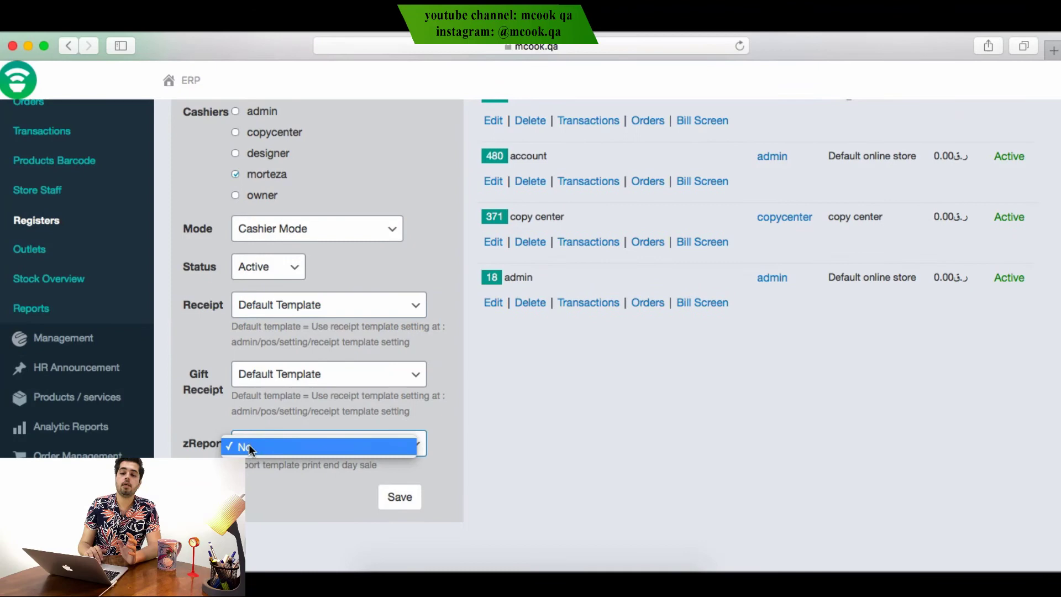
left_click(248, 446)
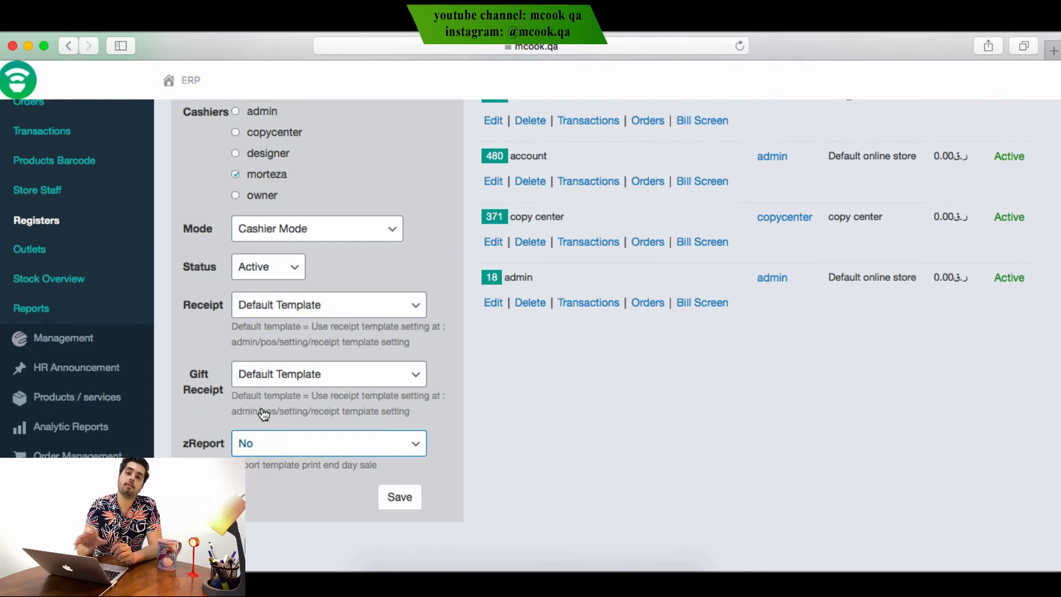
scroll(433, 369, "up", 3)
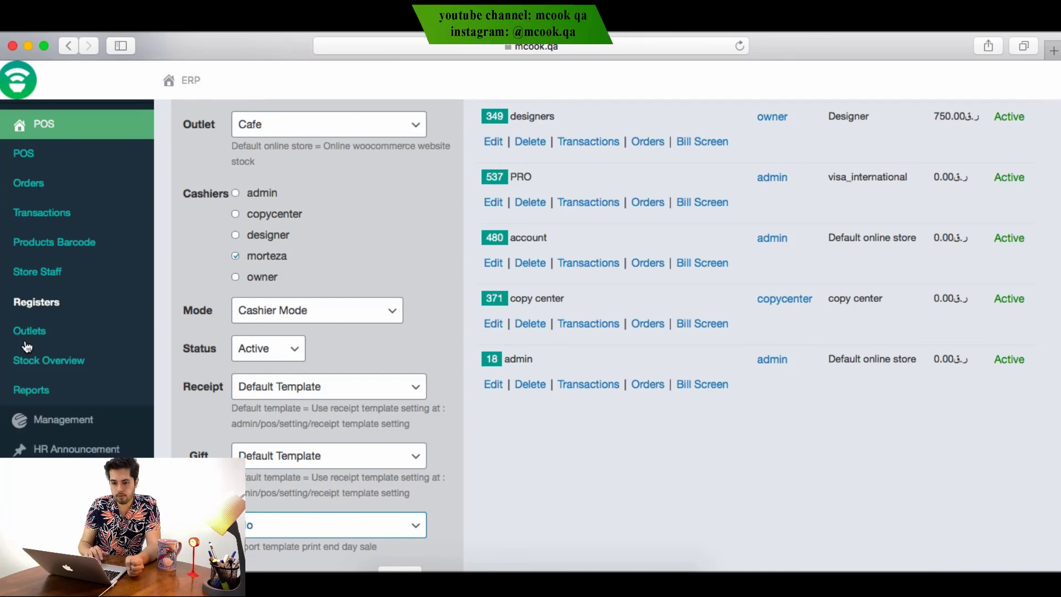
scroll(348, 433, "down", 3)
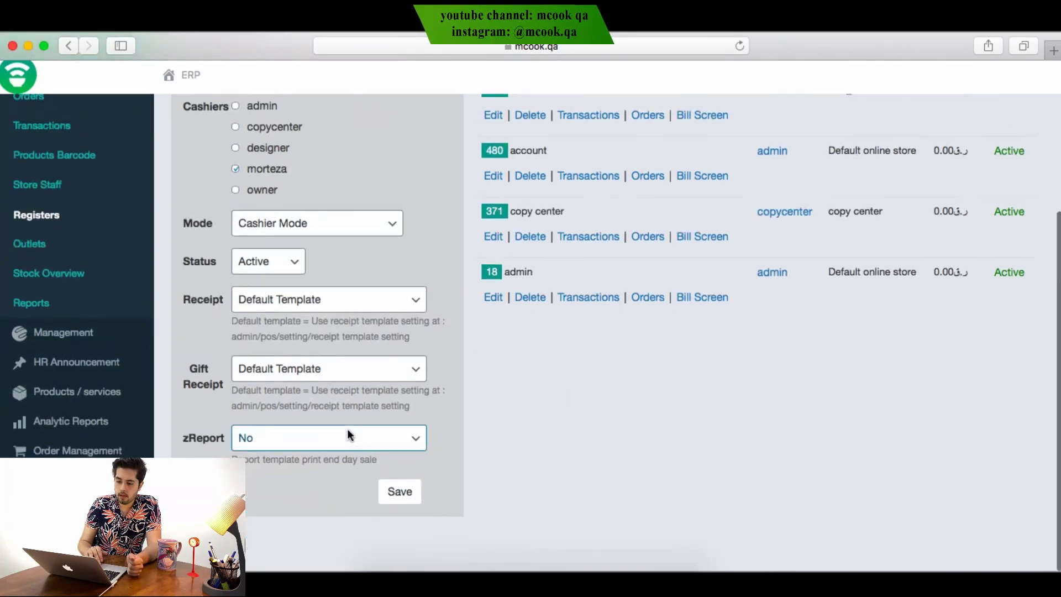
Submit the New Register form for the Cafe register.
left_click(396, 492)
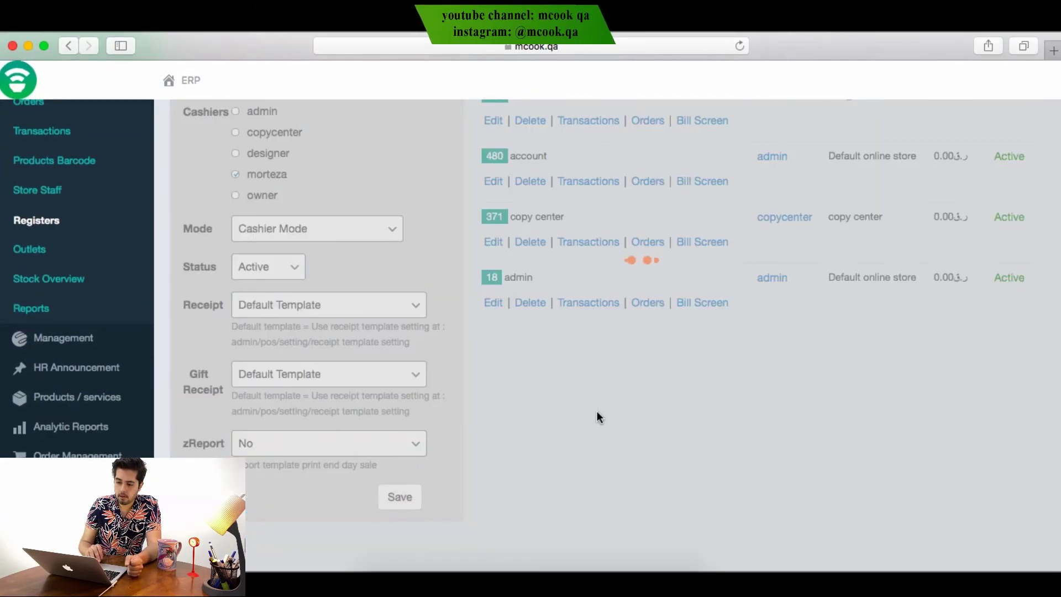